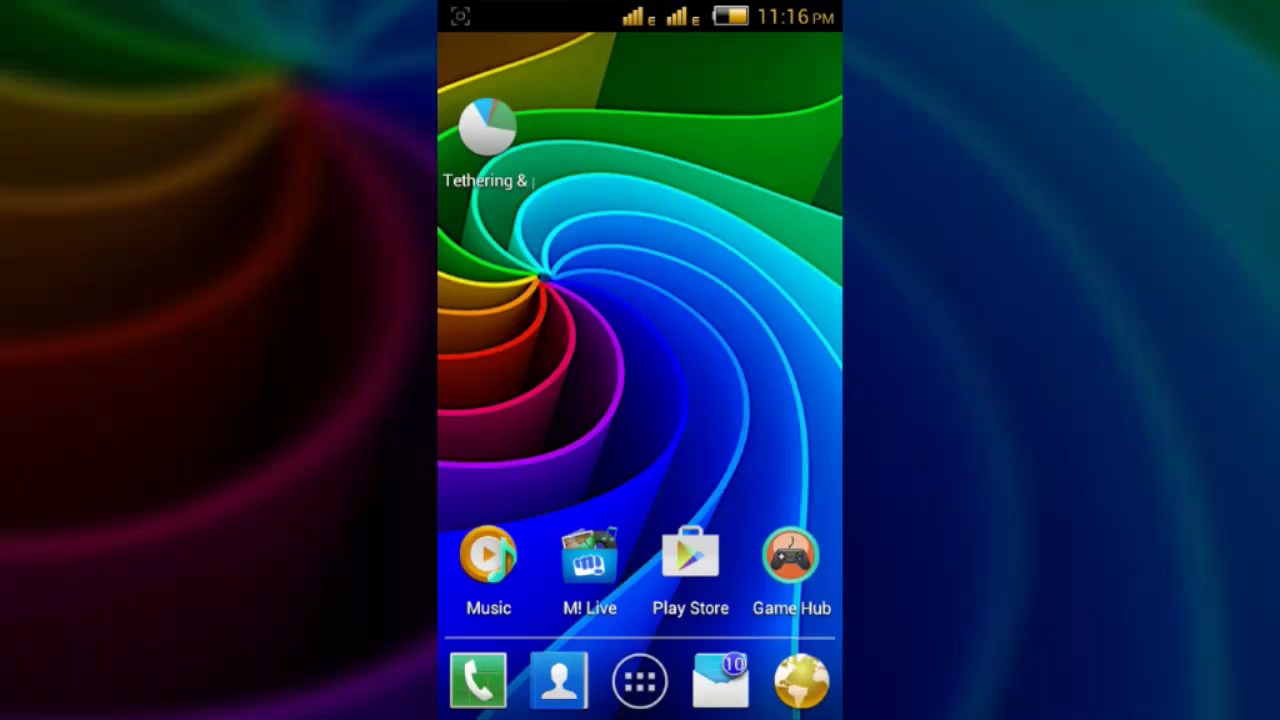
- Open ASTRO File Manager and browse extSdCard, where Chicago73.zip is listed
{"action": "left_click", "coordinate": [640, 681]}
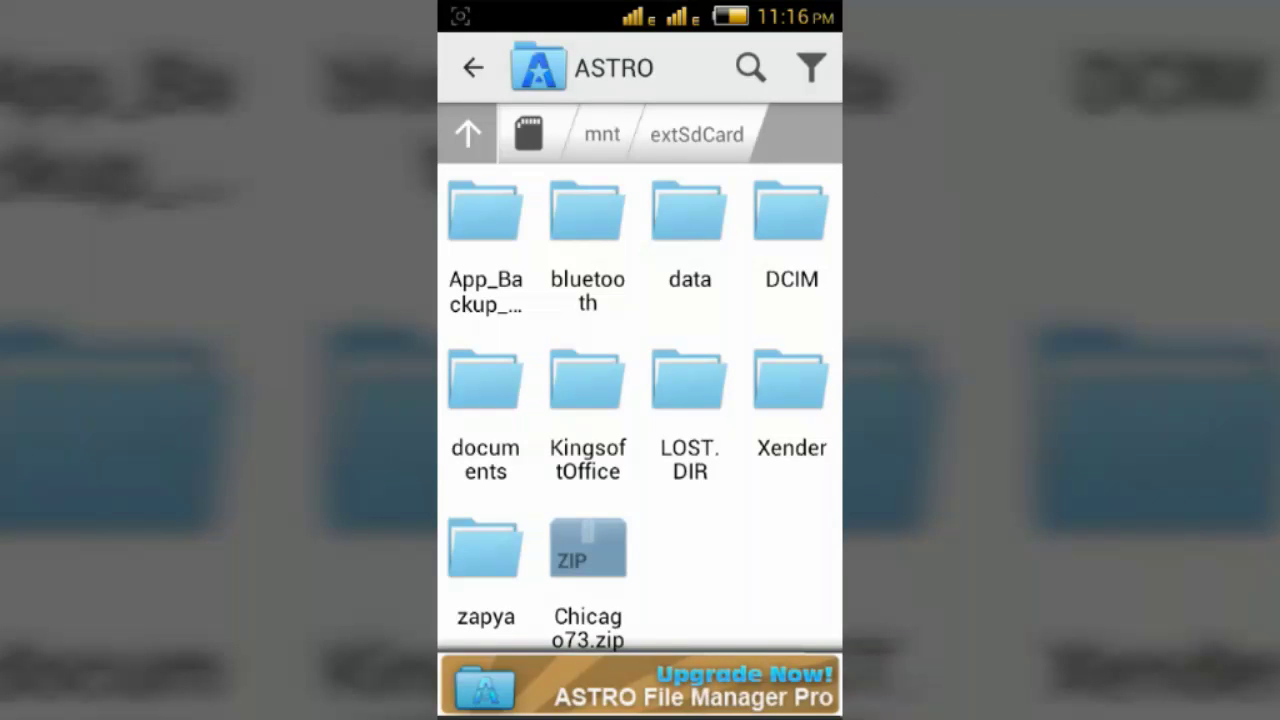
{"action": "left_click", "coordinate": [473, 67]}
{"action": "left_click", "coordinate": [520, 141]}
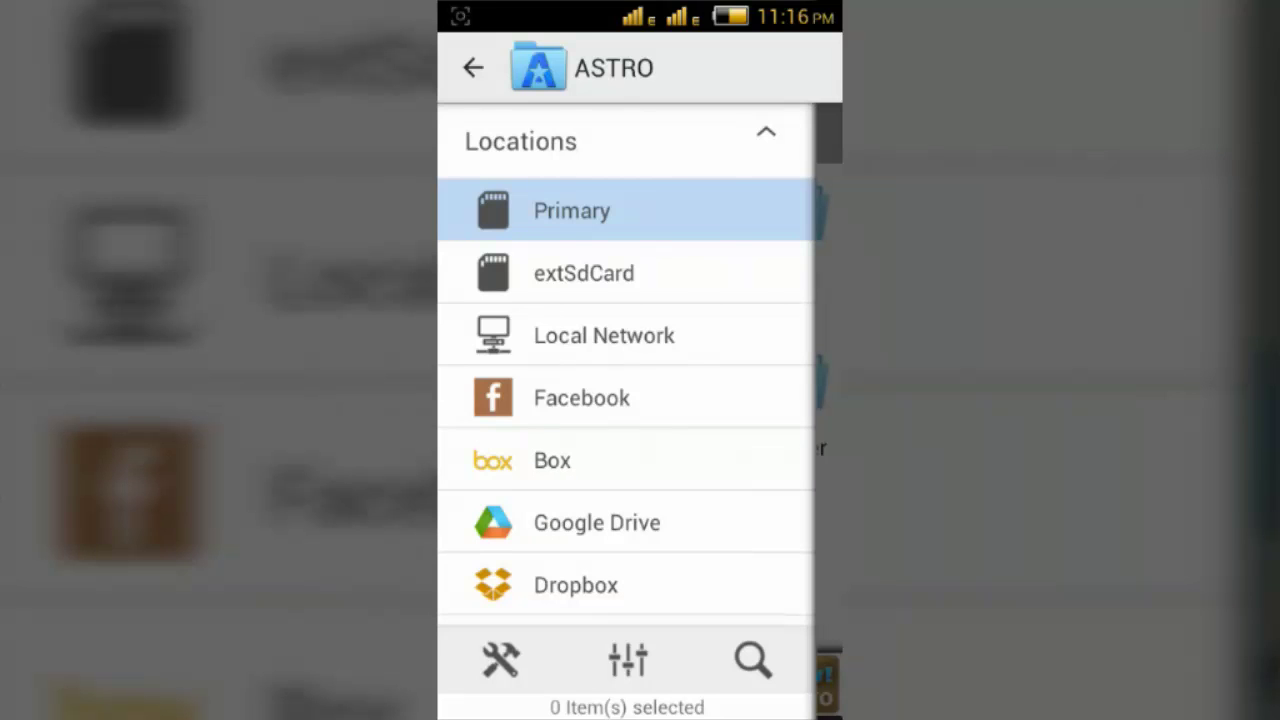
{"action": "left_click", "coordinate": [584, 273]}
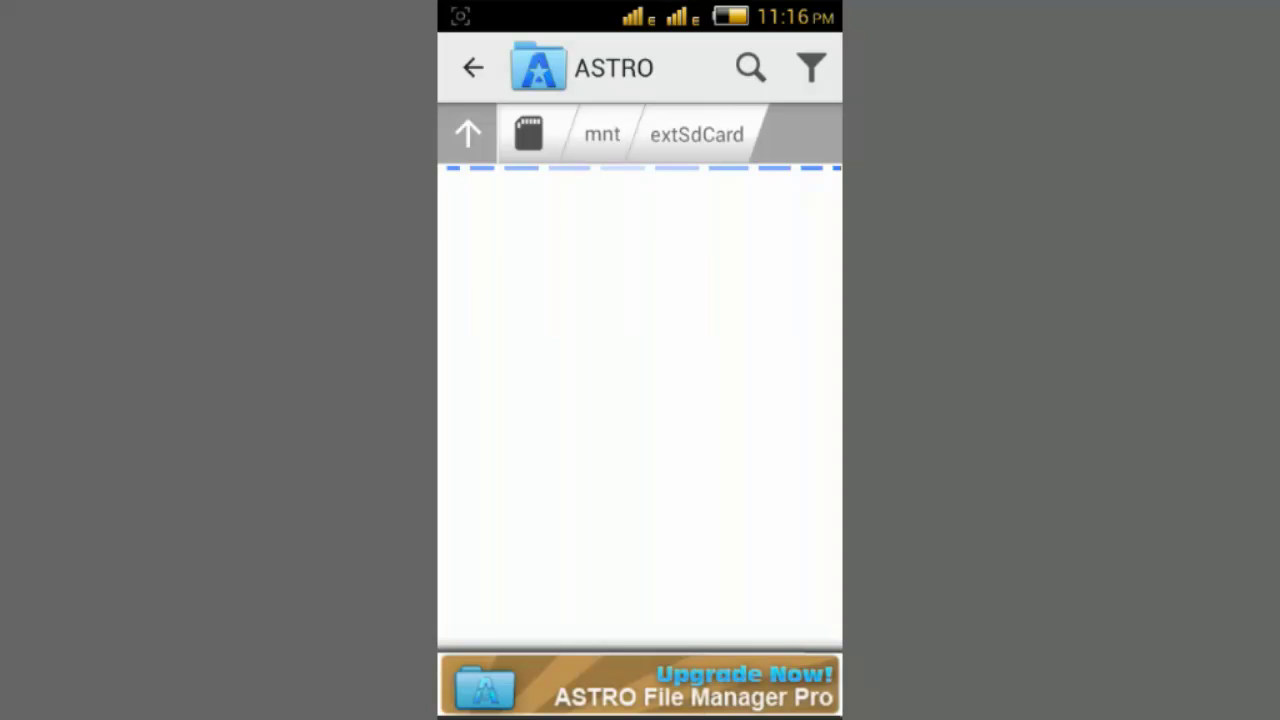
{"action": "scroll", "coordinate": [640, 400], "scroll_direction": "down", "scroll_amount": 1}
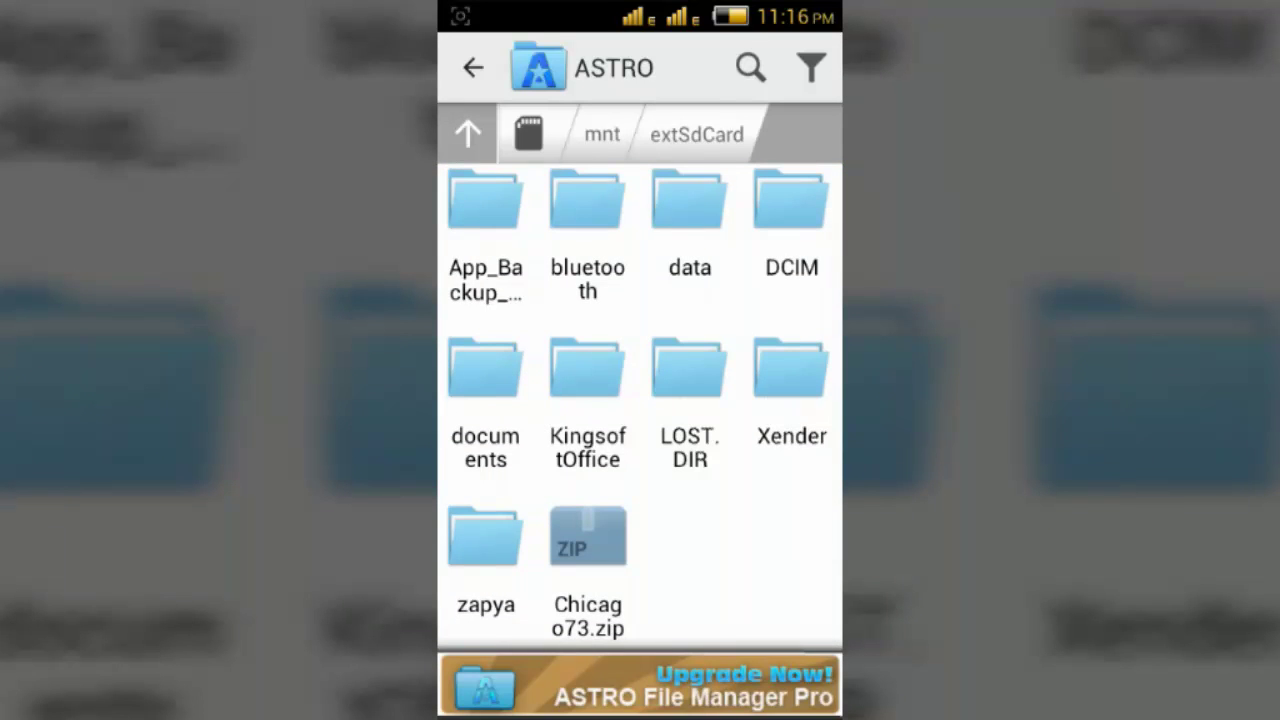
- Extract Chicago73.zip into the extSdCard folder, producing Chicago73.img beside it
{"action": "left_click", "coordinate": [590, 573]}
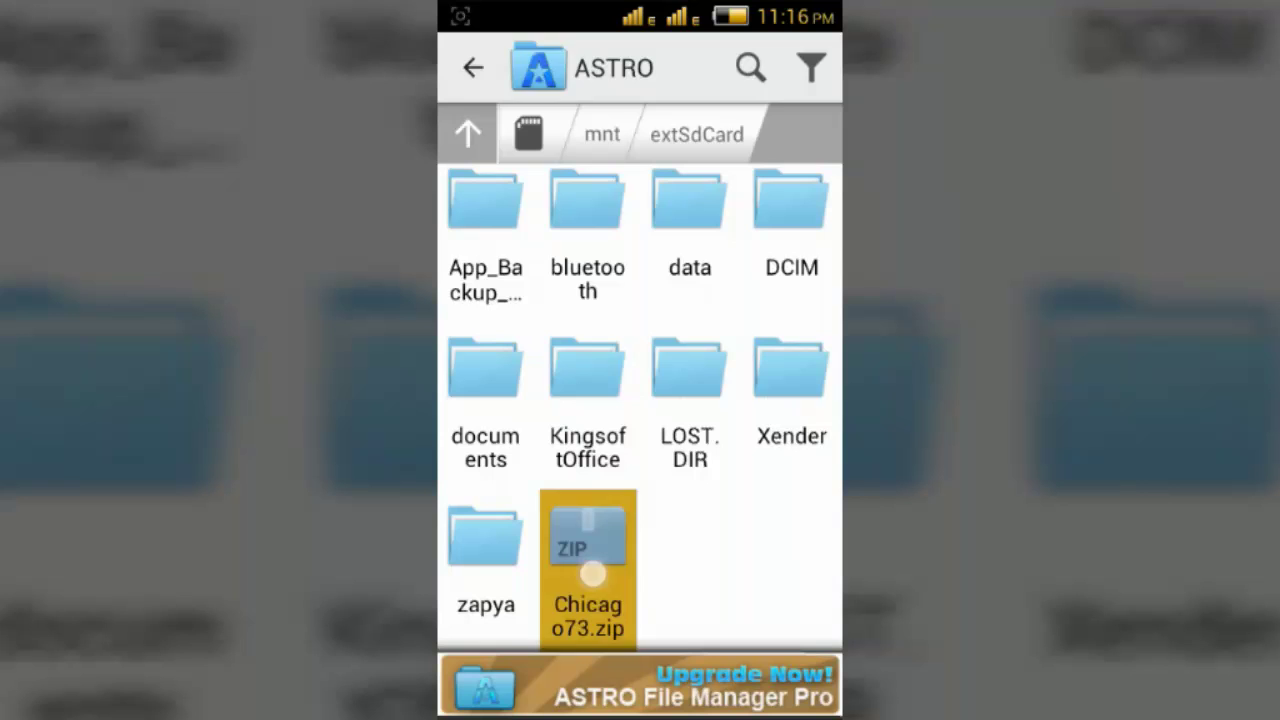
{"action": "left_click", "coordinate": [812, 67]}
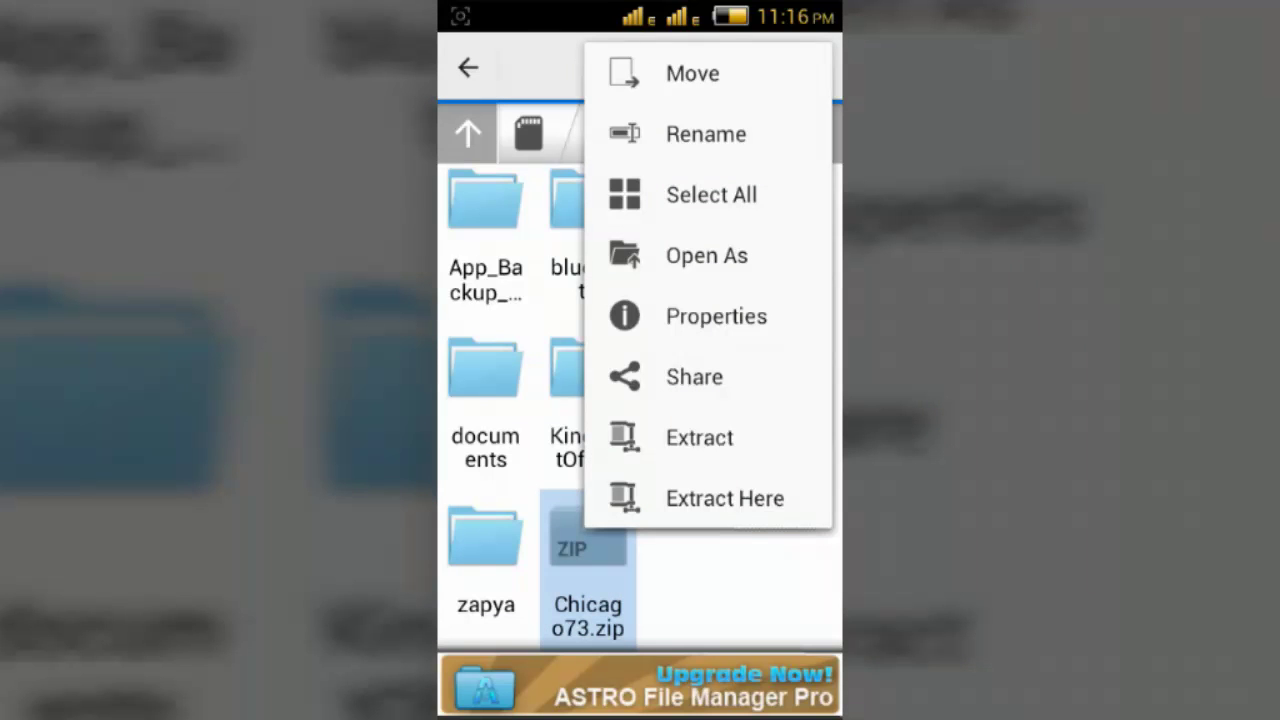
{"action": "left_click", "coordinate": [724, 498]}
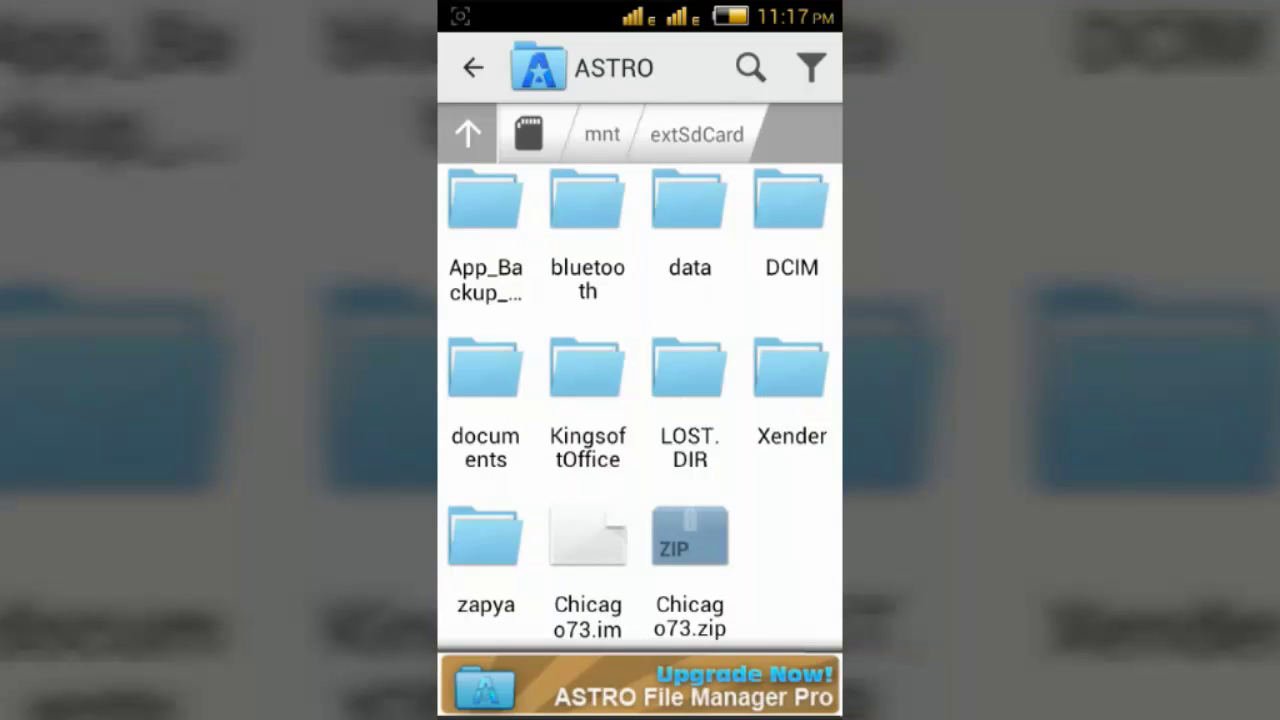
- Return to the home screen and launch Limbo PC Emulator from the app drawer
{"action": "key", "text": "Home"}
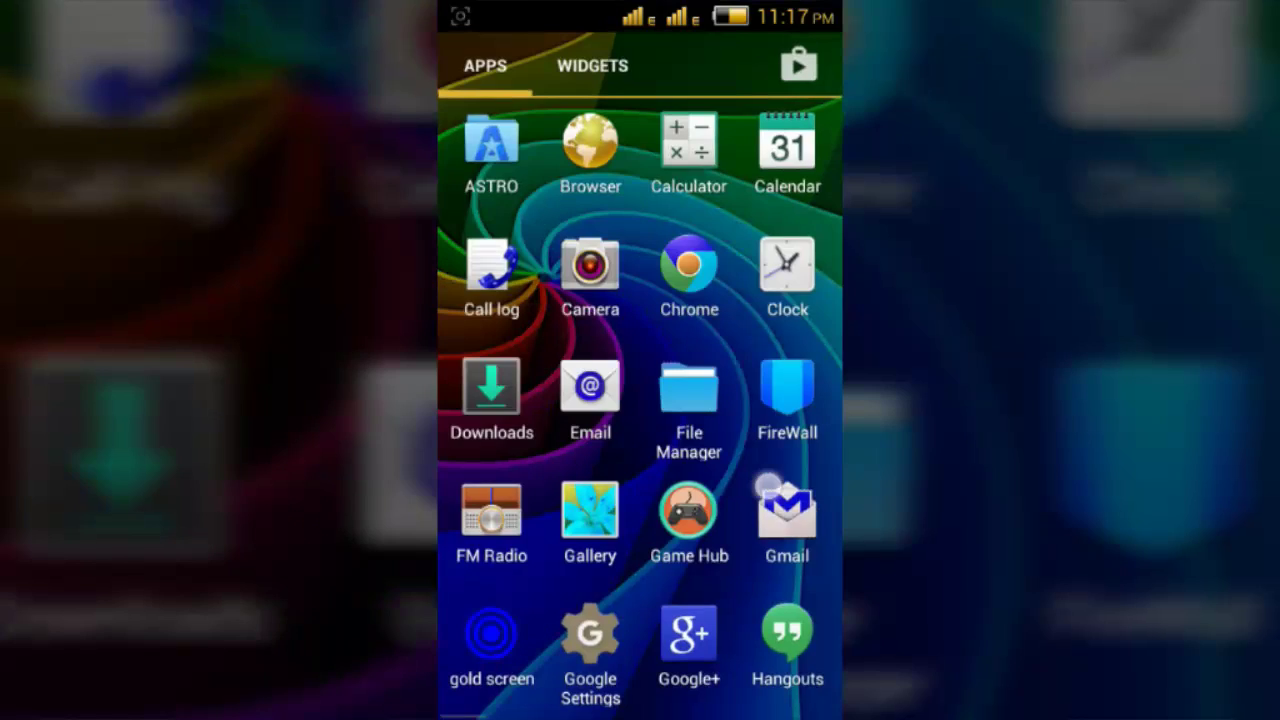
{"action": "left_click_drag", "start_coordinate": [760, 400], "coordinate": [500, 400]}
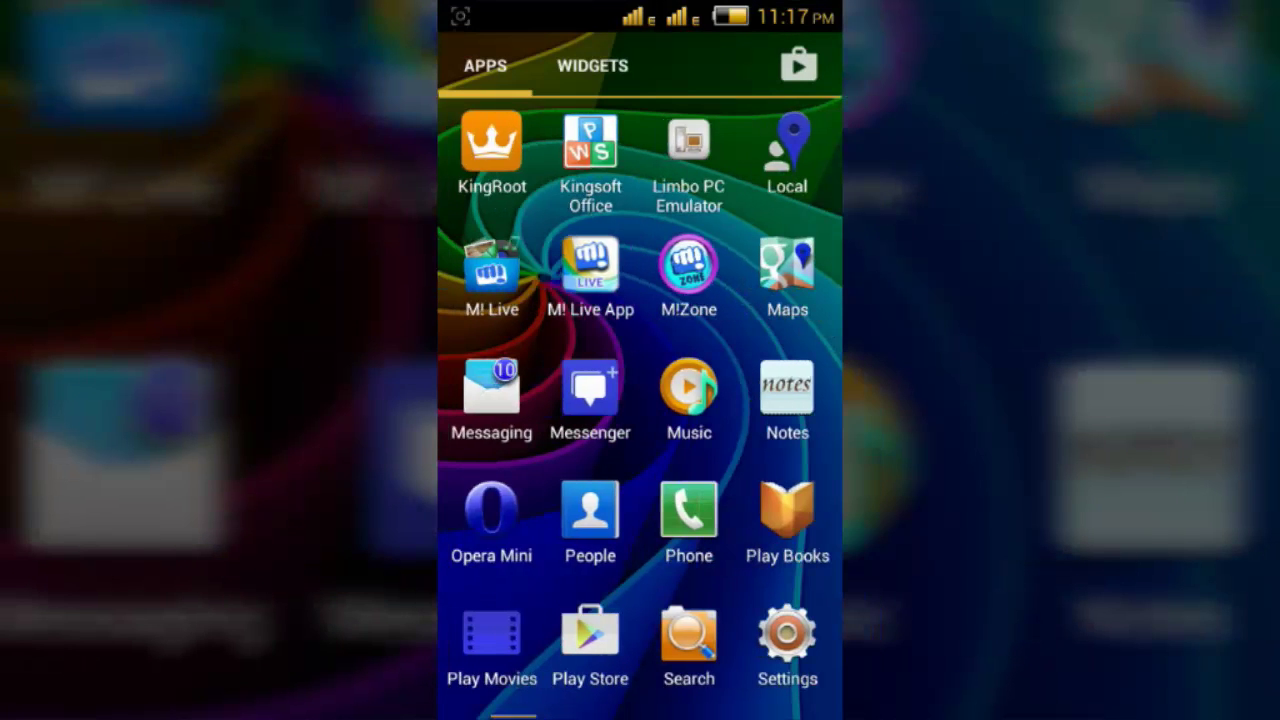
{"action": "left_click", "coordinate": [689, 150]}
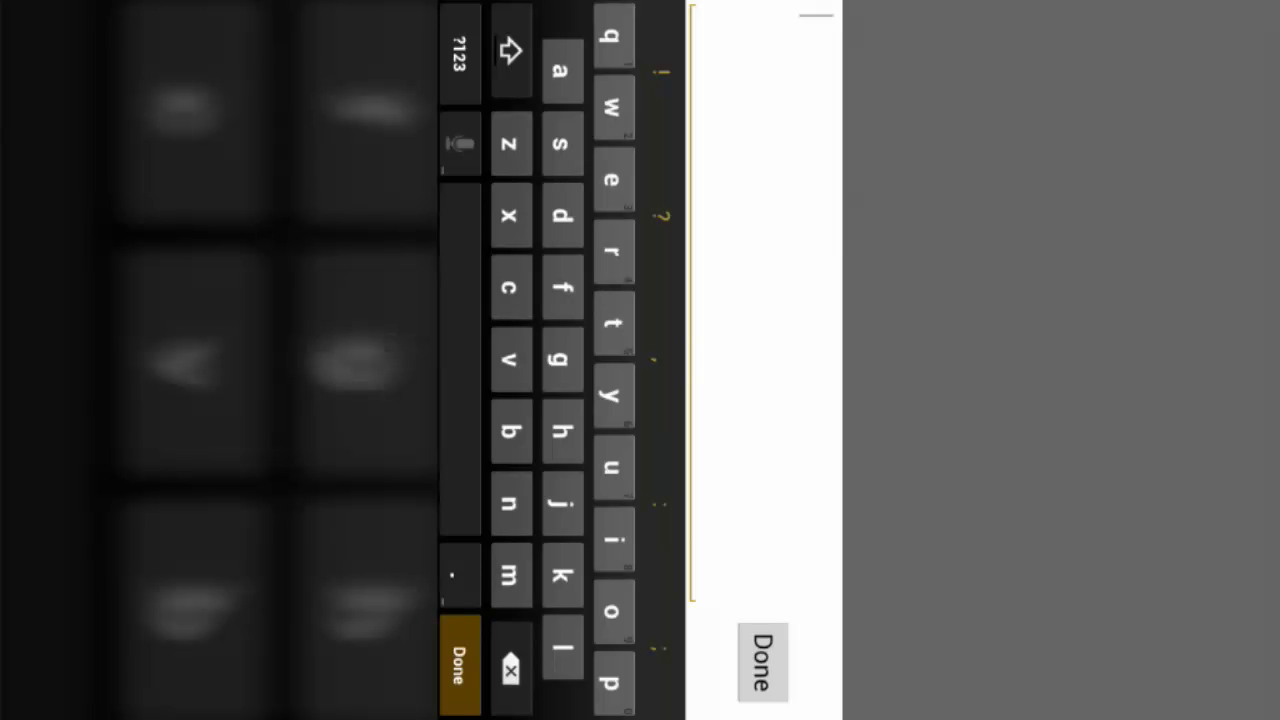
- Create a new virtual machine named '73'
{"action": "left_click", "coordinate": [457, 53]}
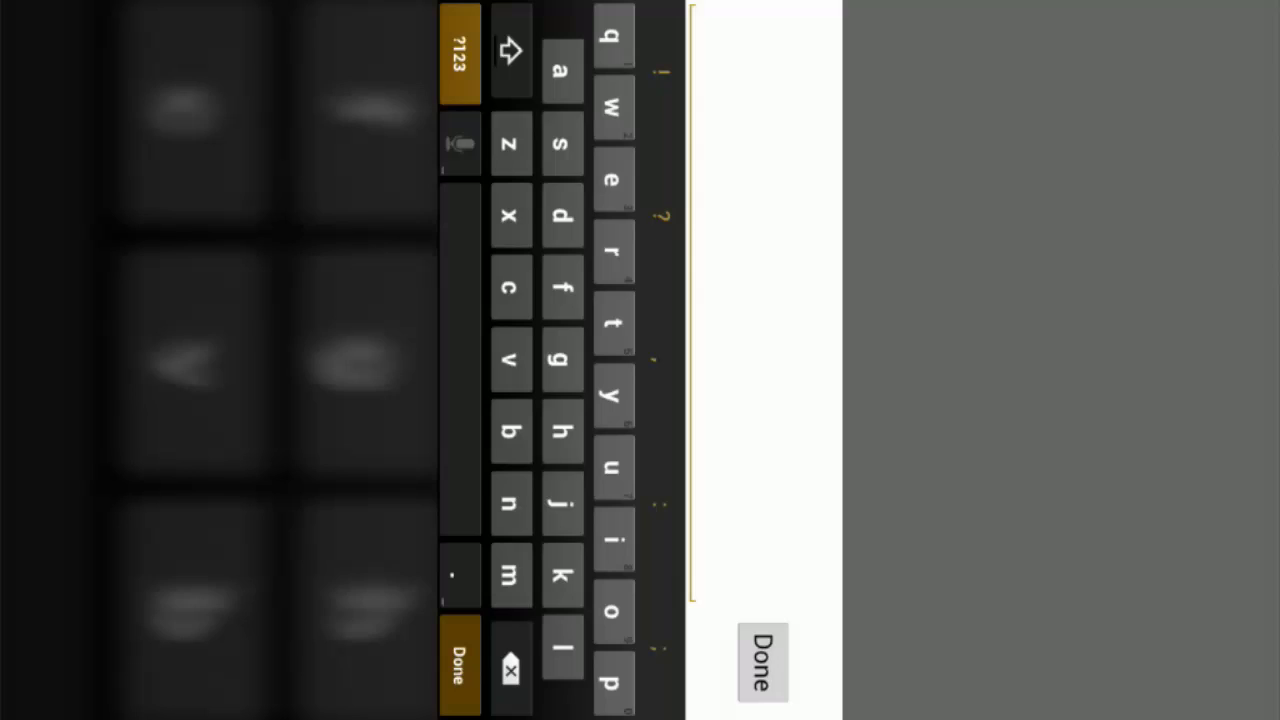
{"action": "left_click", "coordinate": [614, 468]}
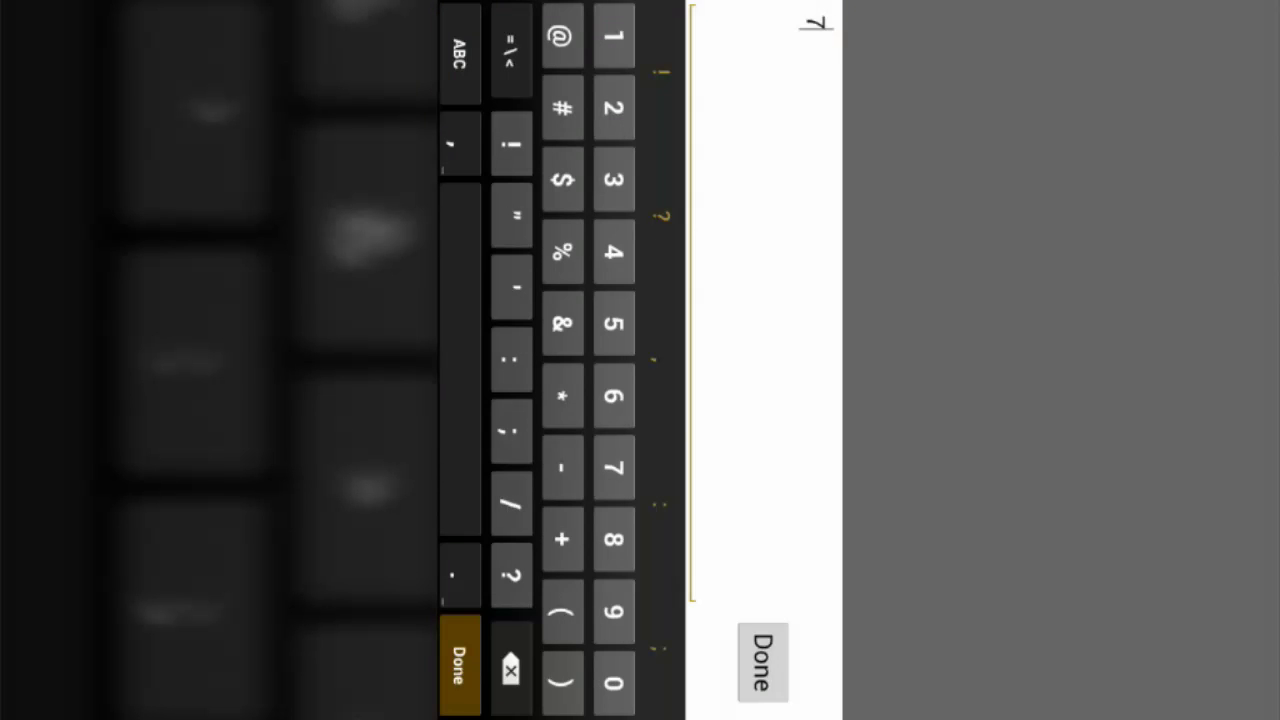
{"action": "left_click", "coordinate": [614, 180]}
{"action": "left_click", "coordinate": [762, 662]}
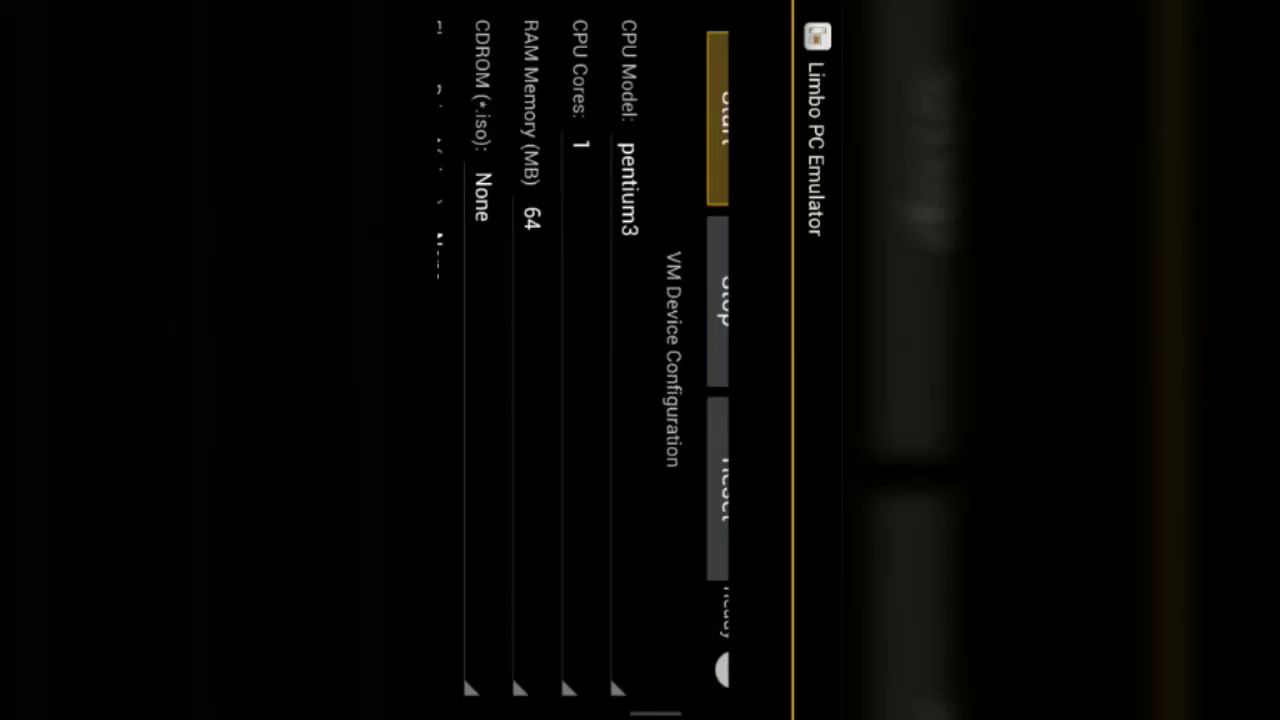
- Give machine 73 two CPU cores and 200 MB RAM, and set Floppy Drive A to Open
{"action": "left_click", "coordinate": [585, 400]}
{"action": "left_click", "coordinate": [706, 143]}
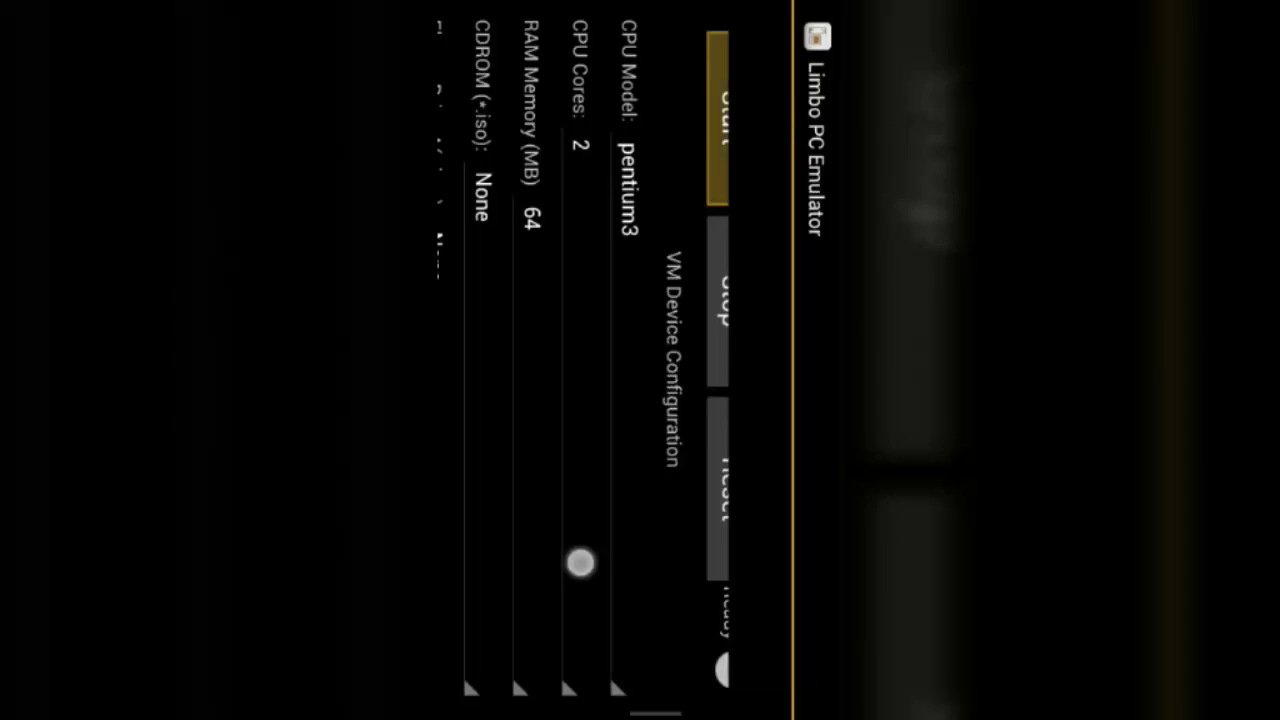
{"action": "left_click_drag", "start_coordinate": [580, 563], "coordinate": [766, 586]}
{"action": "left_click", "coordinate": [591, 214]}
{"action": "mouse_move", "coordinate": [680, 570]}
{"action": "left_mouse_down"}
{"action": "mouse_move", "coordinate": [775, 578]}
{"action": "mouse_move", "coordinate": [766, 566]}
{"action": "left_mouse_up"}
{"action": "left_click", "coordinate": [665, 517]}
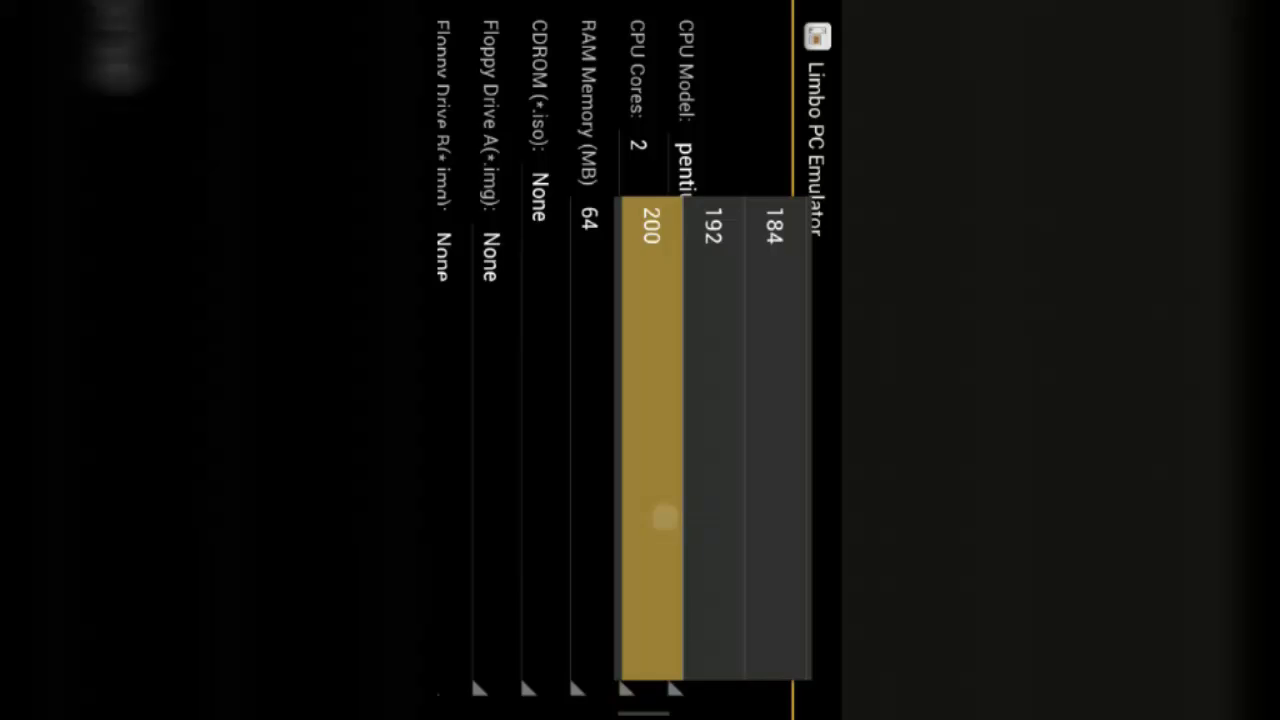
{"action": "left_click_drag", "start_coordinate": [469, 611], "coordinate": [590, 606]}
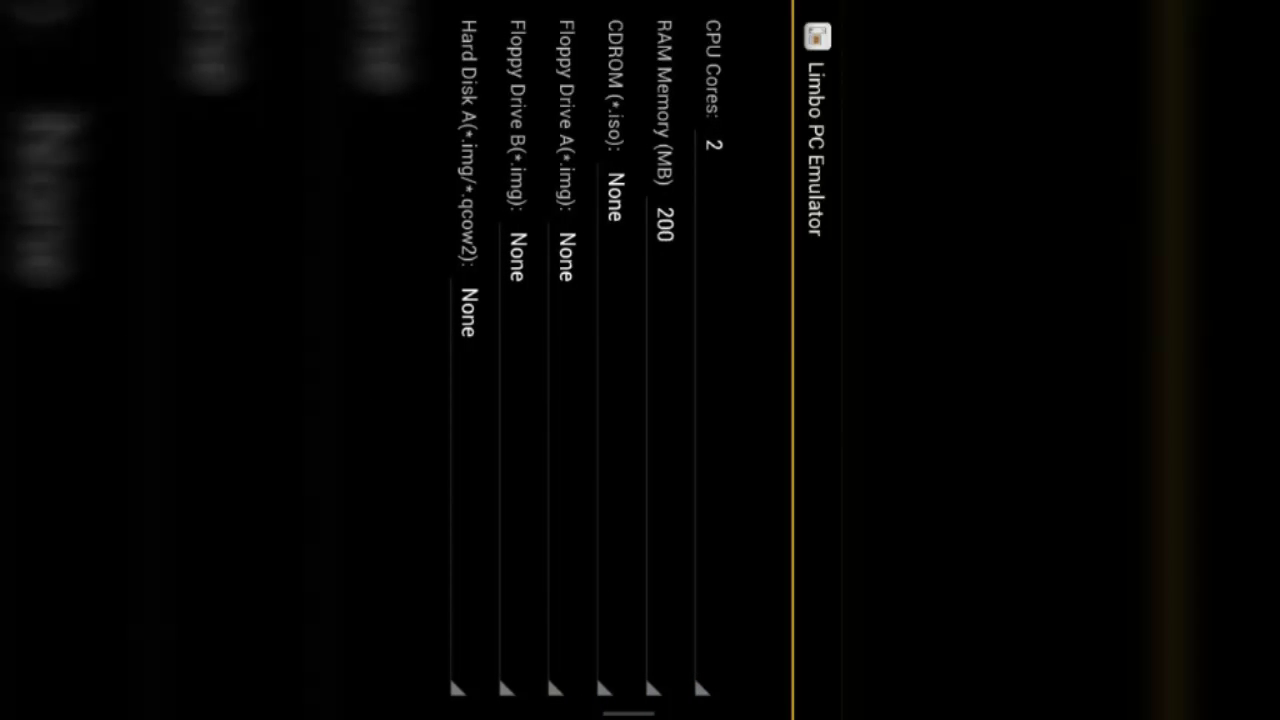
{"action": "left_click_drag", "start_coordinate": [560, 538], "coordinate": [655, 537]}
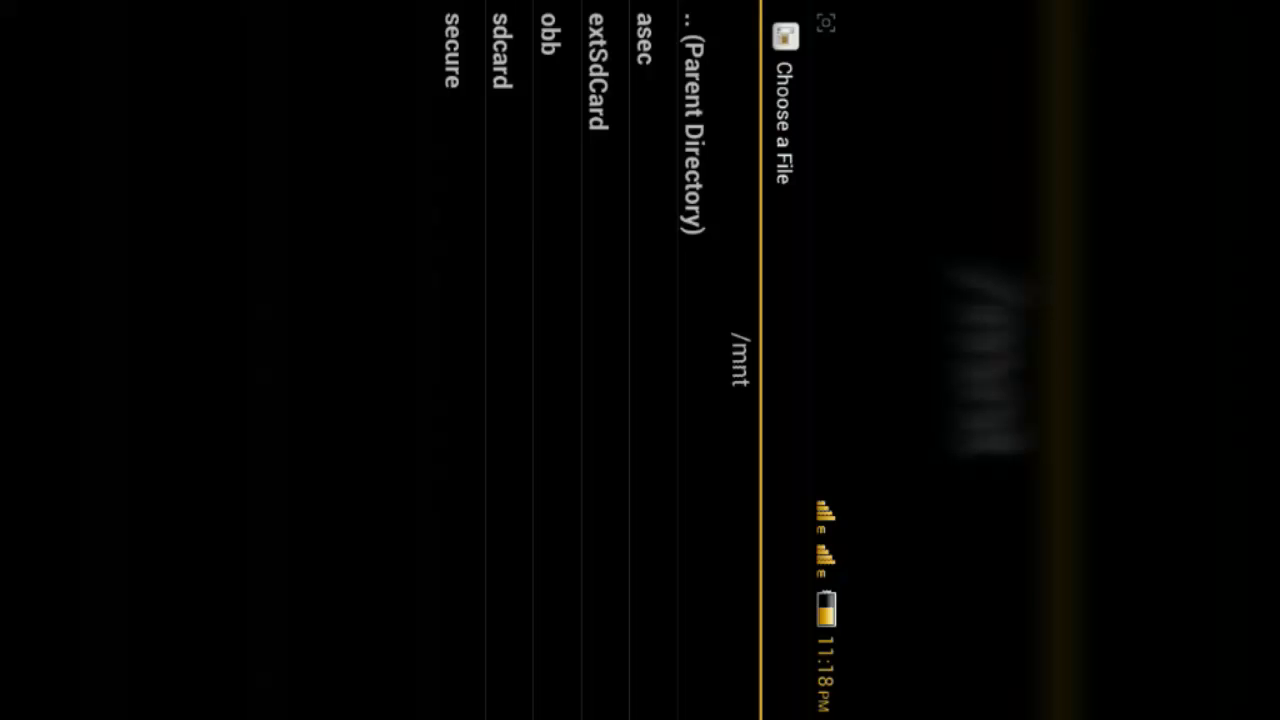
- Mount /mnt/extSdCard/Chicago73.img as Floppy Drive A and as Hard Disk A
{"action": "left_click", "coordinate": [605, 66]}
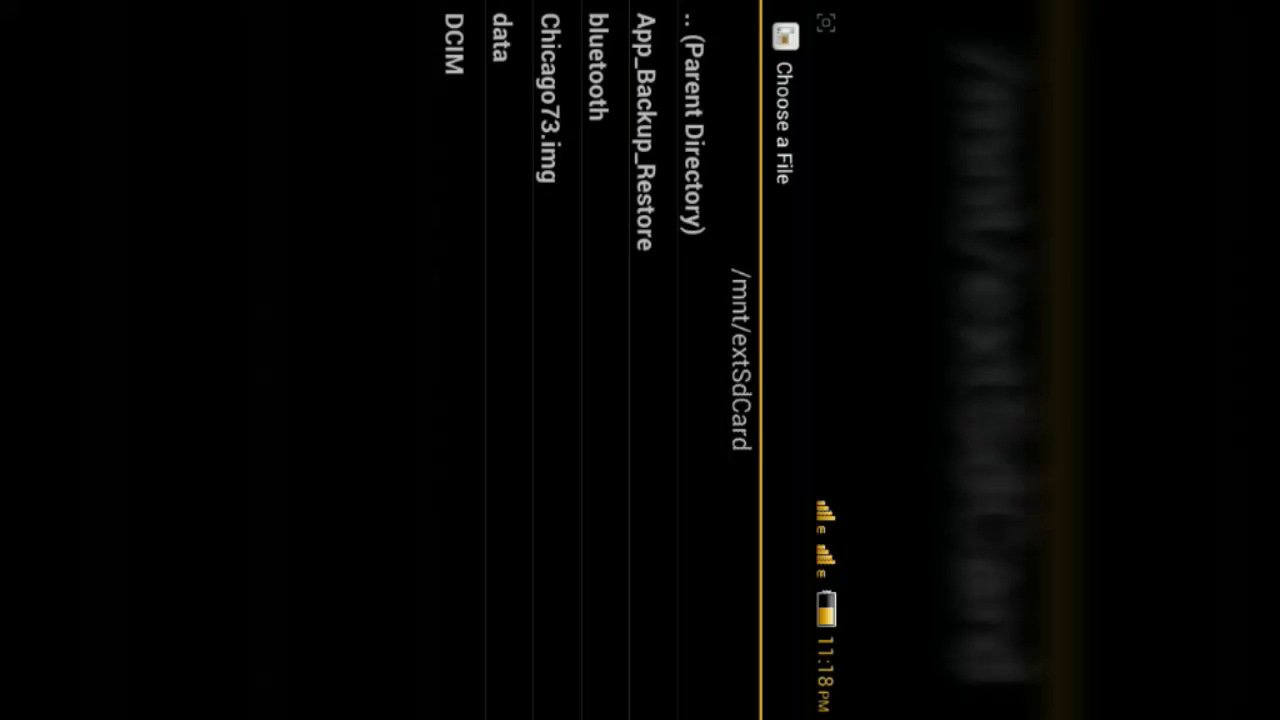
{"action": "left_click_drag", "start_coordinate": [516, 589], "coordinate": [574, 589]}
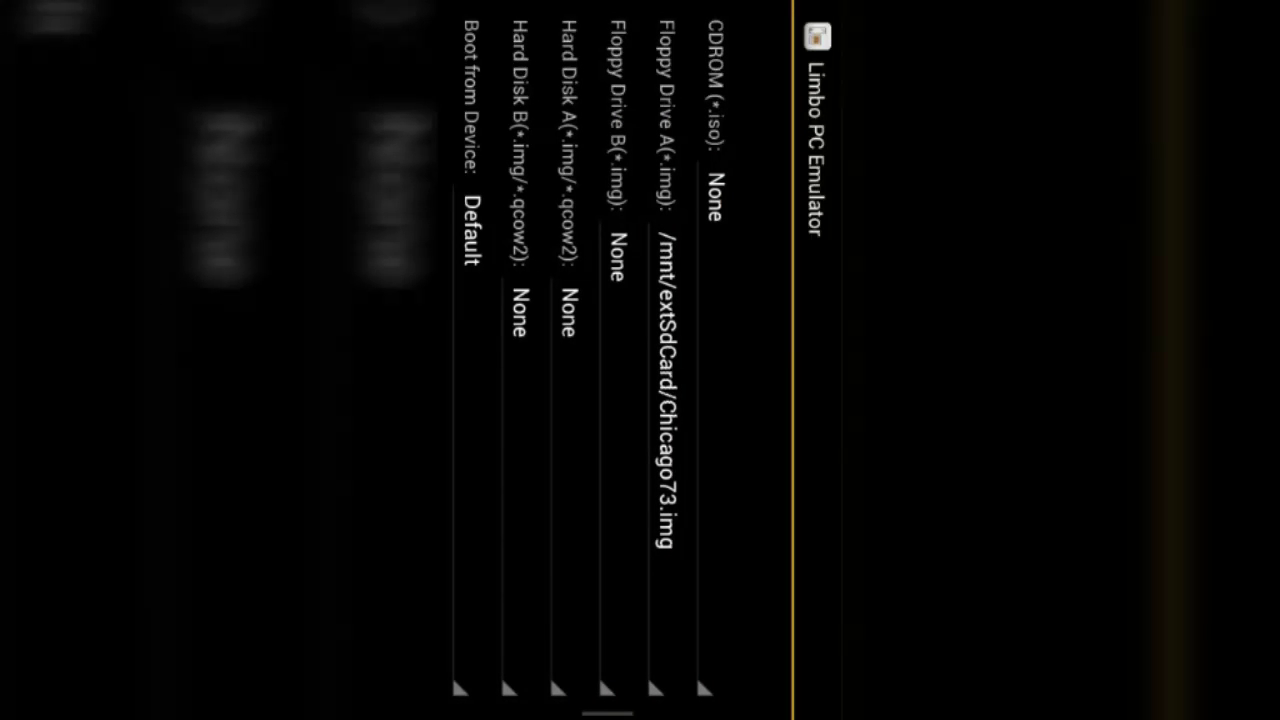
{"action": "left_click", "coordinate": [566, 503]}
{"action": "left_click", "coordinate": [617, 520]}
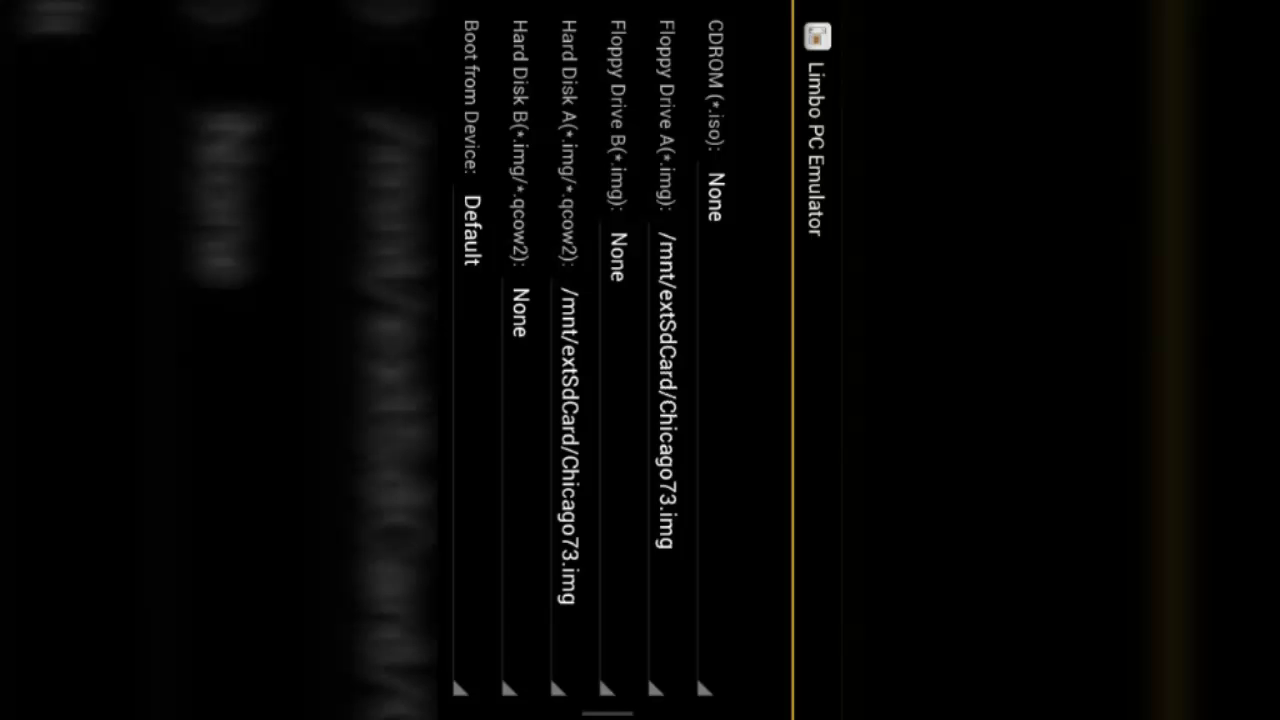
{"action": "scroll", "coordinate": [598, 559], "scroll_direction": "up", "scroll_amount": 10}
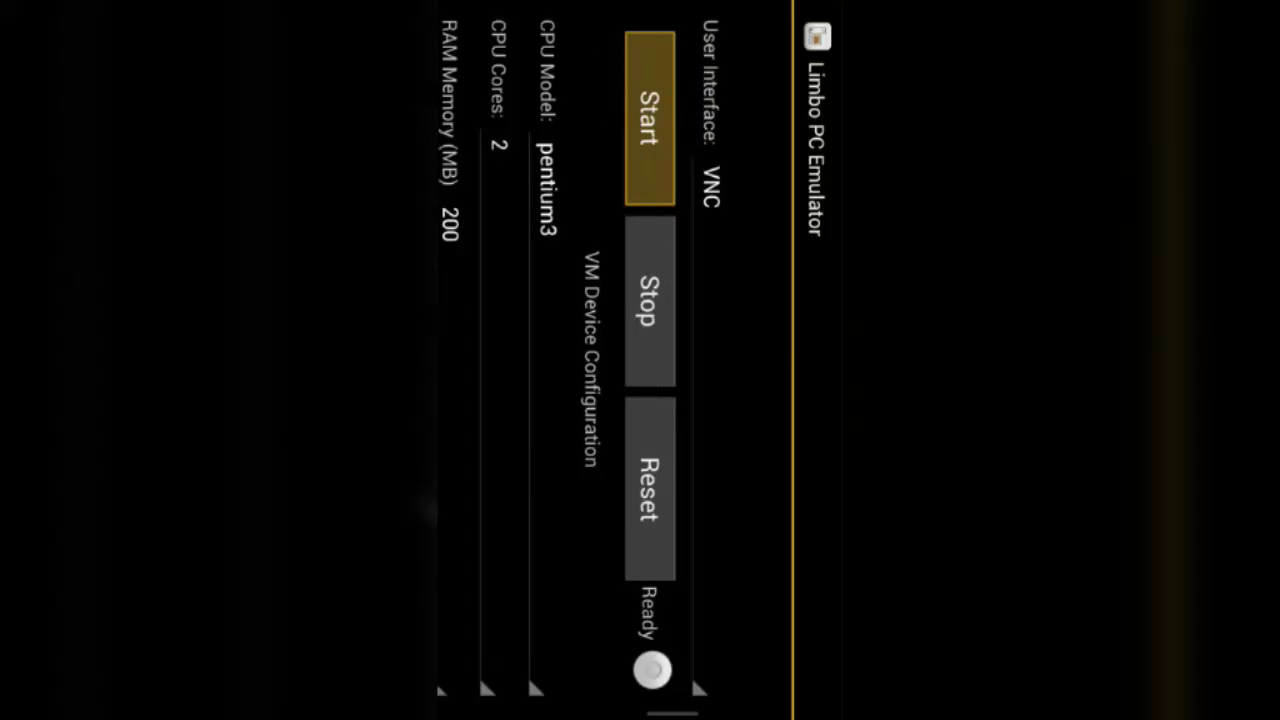